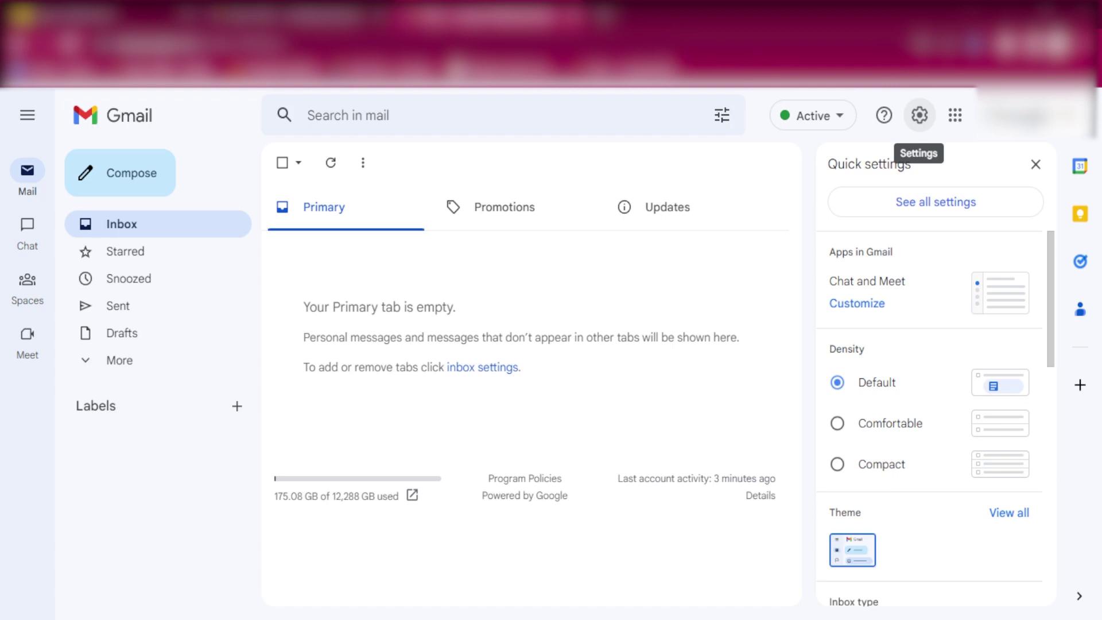
Step: Close the Quick settings panel beside the inbox and then bring it back
click(920, 121)
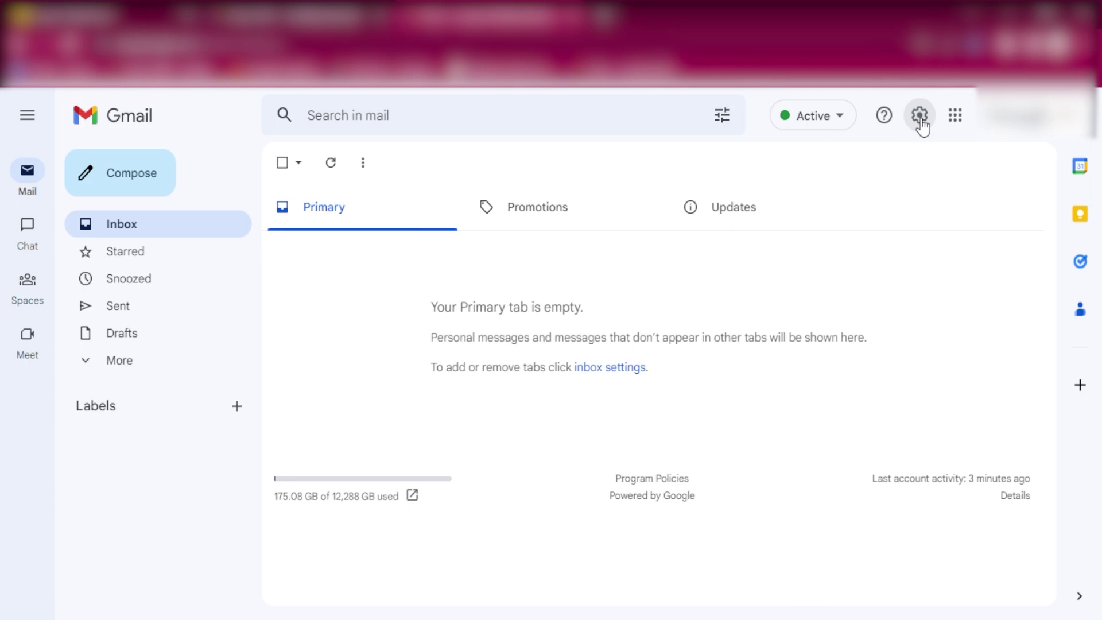
click(920, 122)
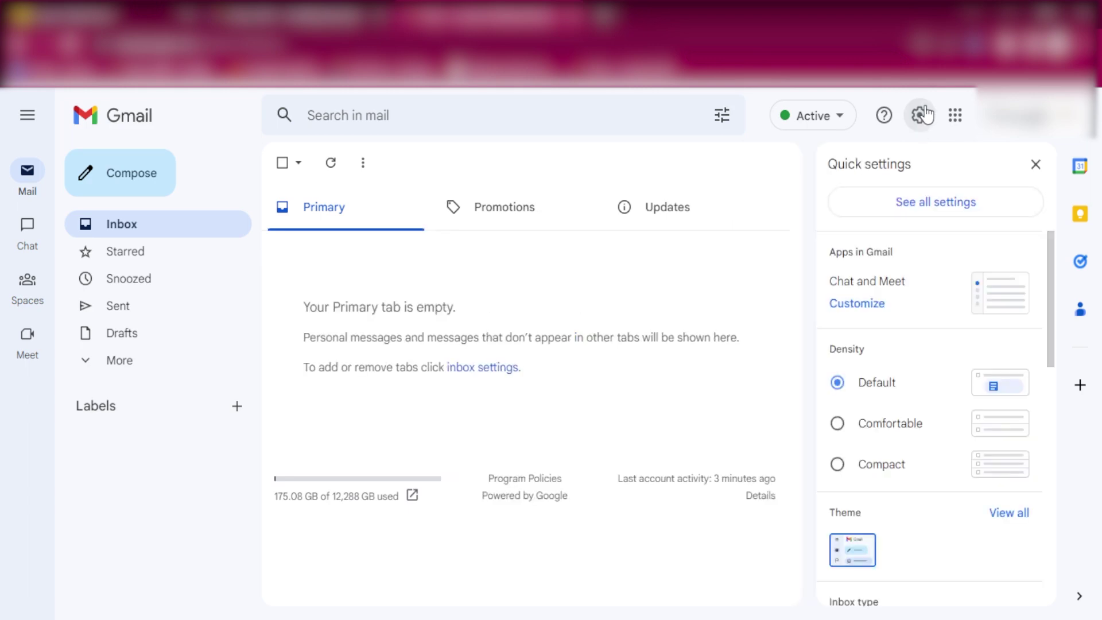
Step: Go to See all settings and look through the Accounts and Labels tabs
click(916, 205)
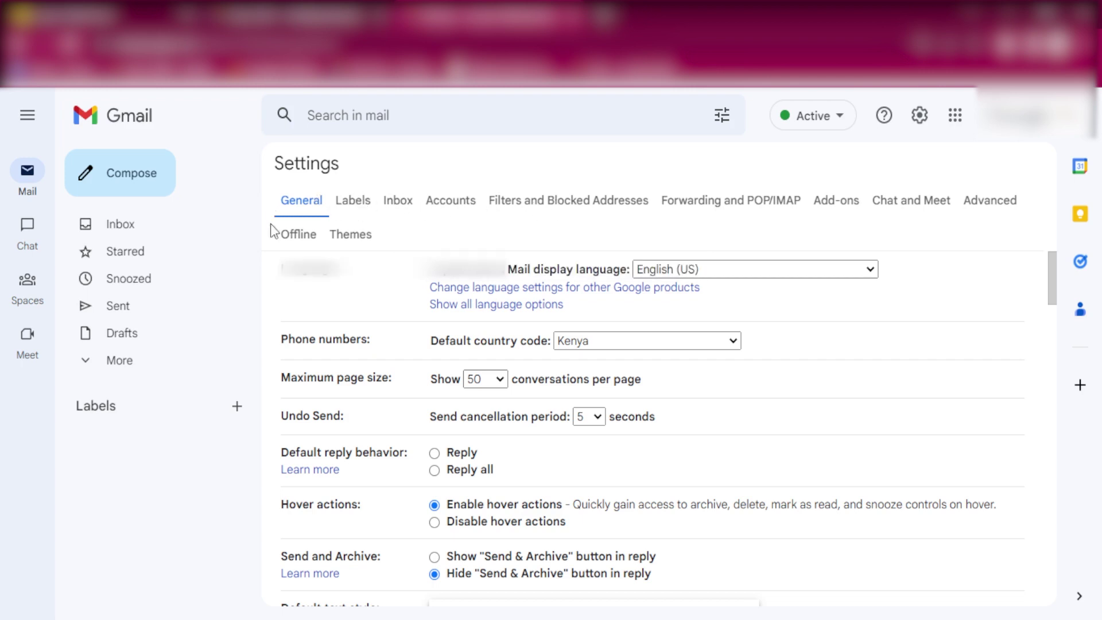
click(443, 199)
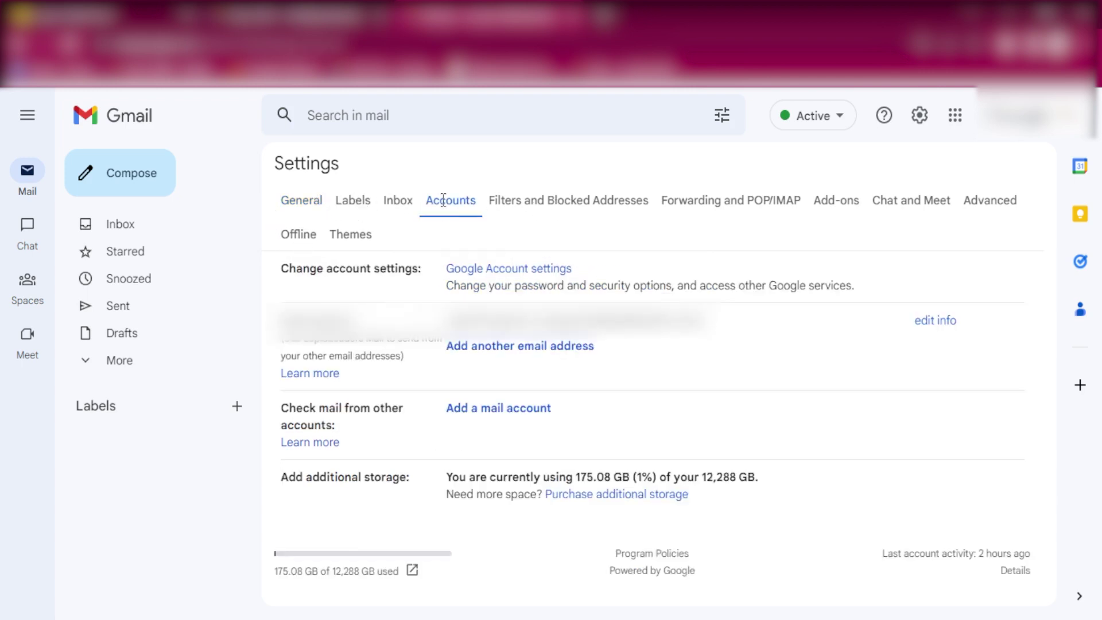
click(359, 210)
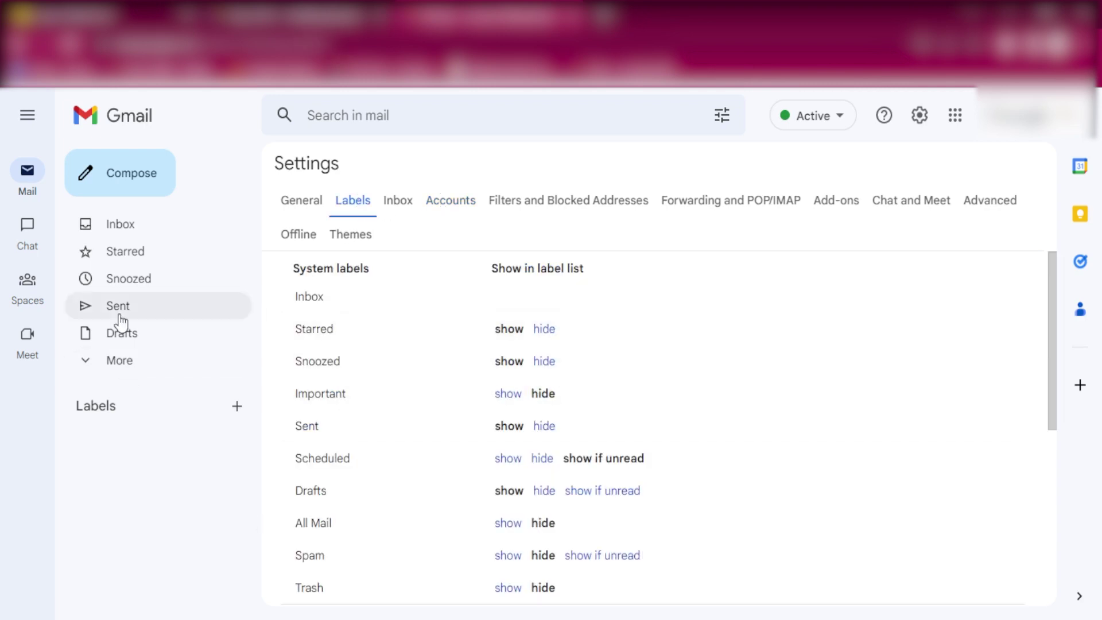
Step: Expand More and Categories in the sidebar, then return to the Labels tab
click(95, 370)
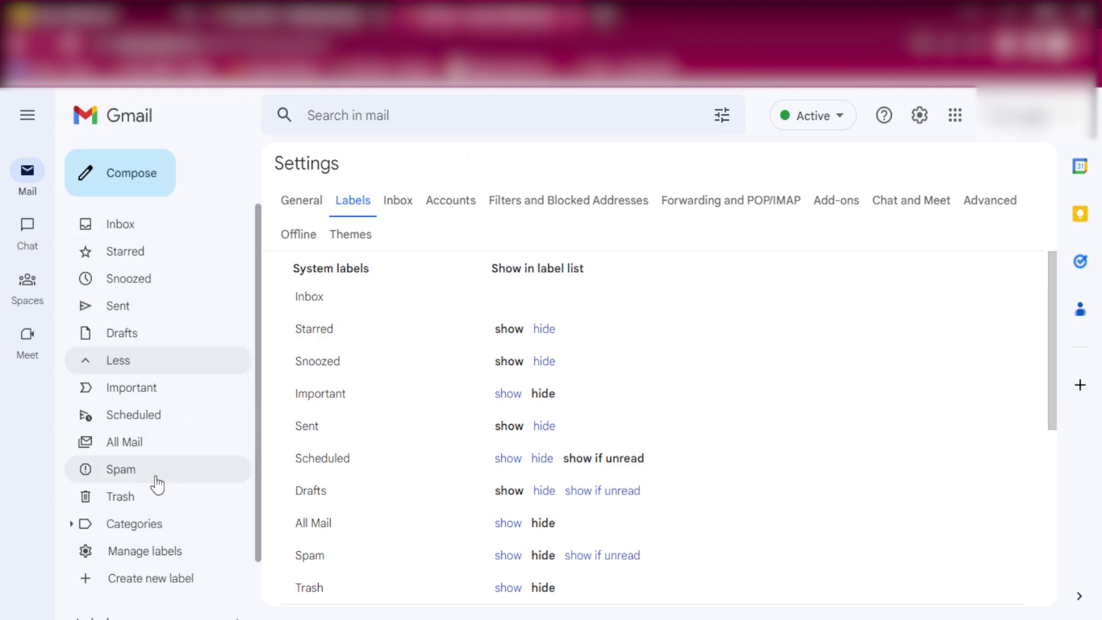
click(127, 525)
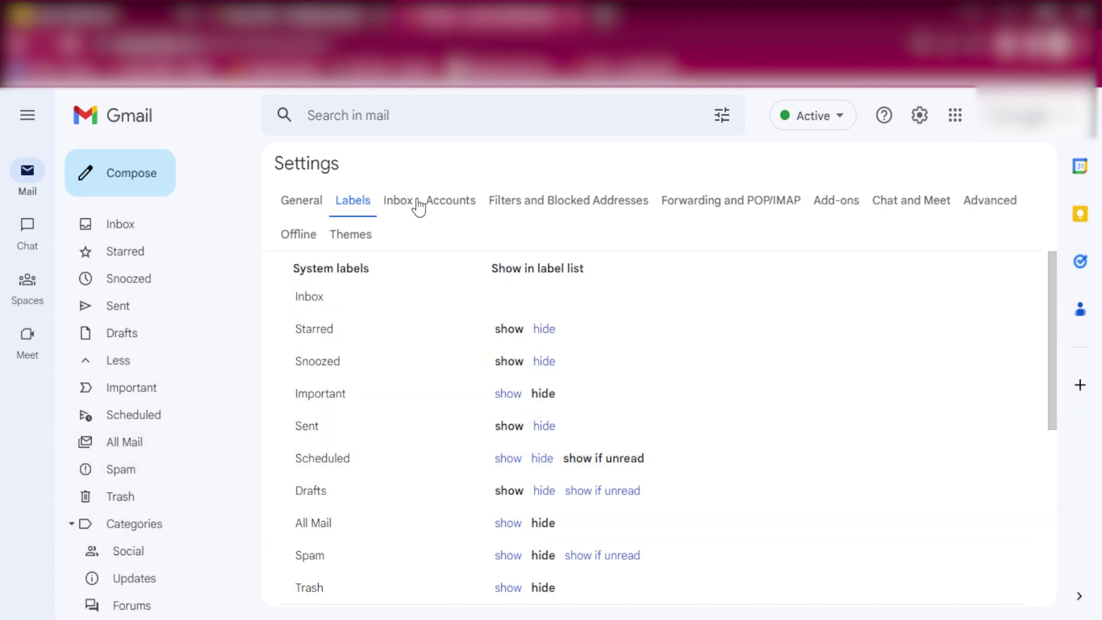
click(452, 202)
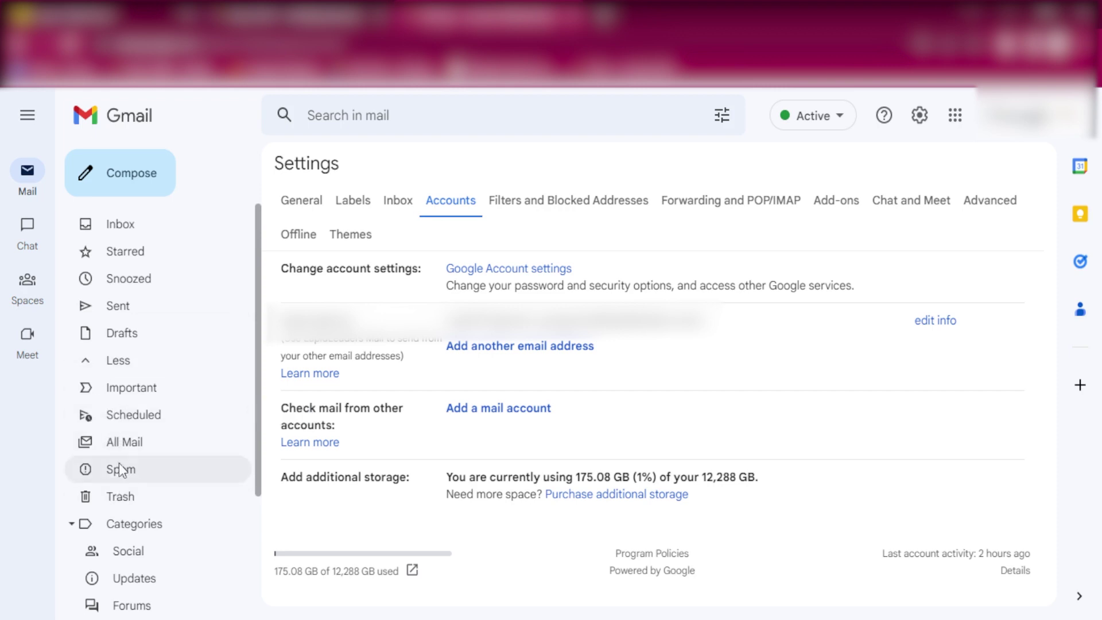
click(353, 200)
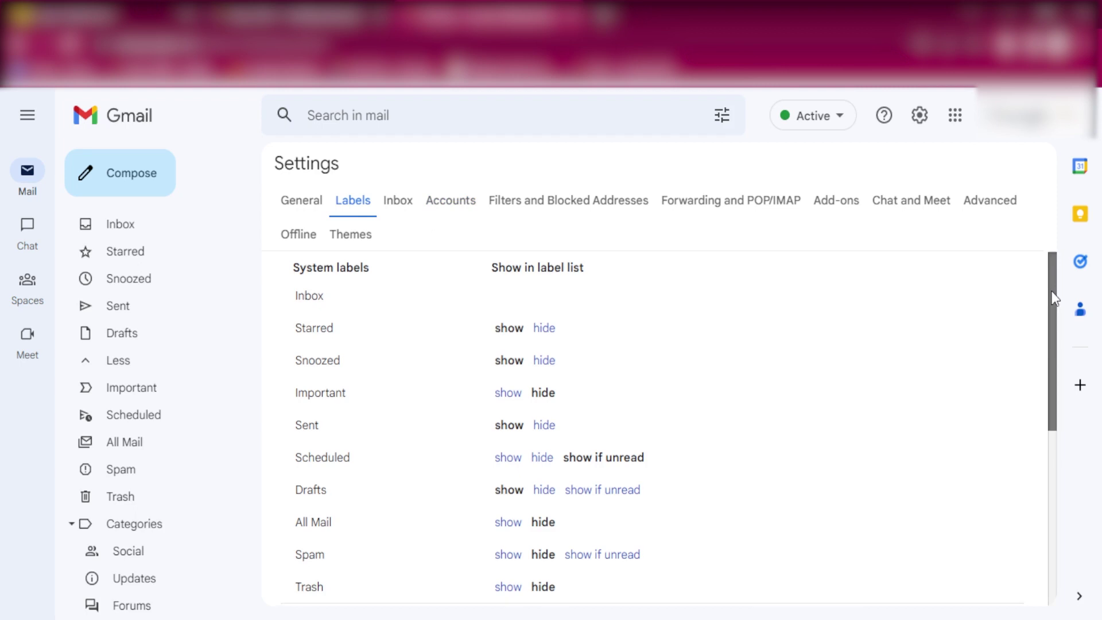
Step: Create the first new label from the bottom of the Labels tab
drag(1053, 297, 1055, 513)
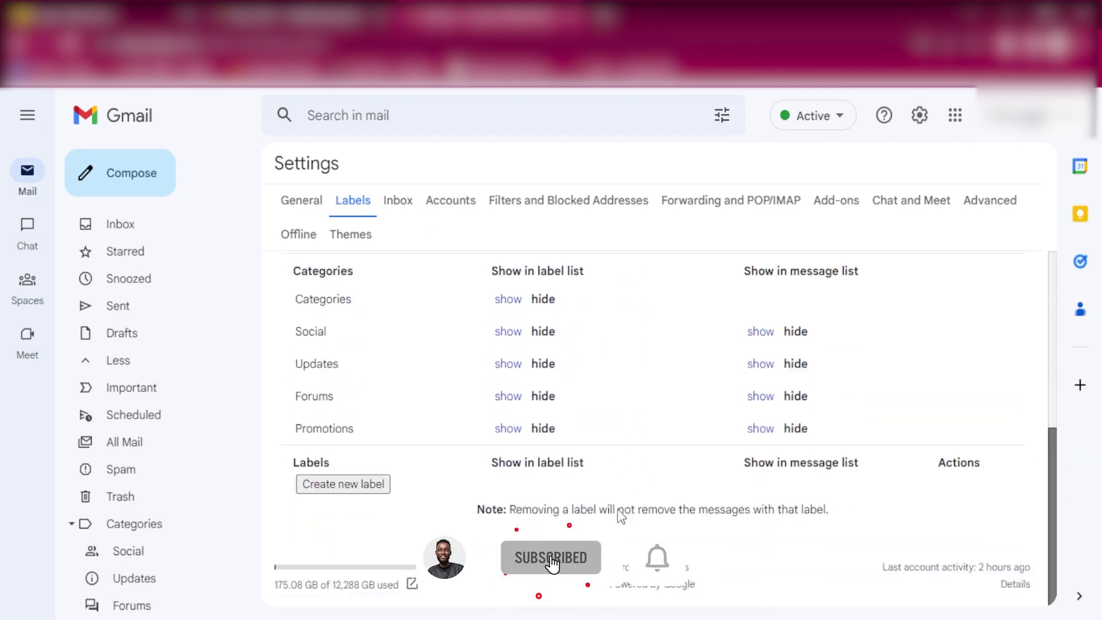
click(343, 484)
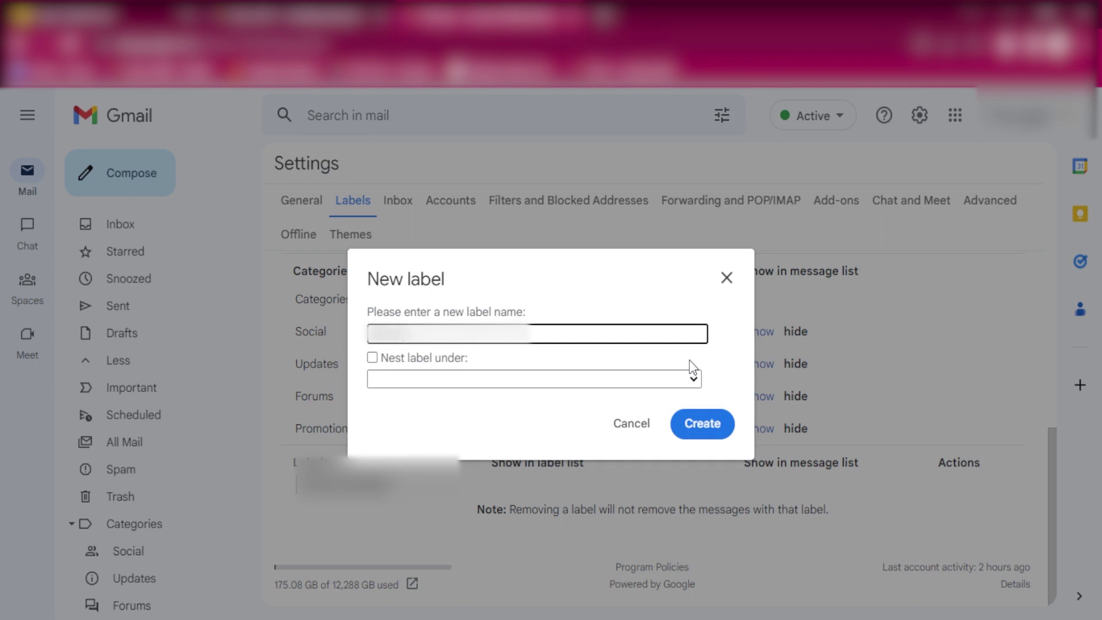
click(661, 382)
click(664, 382)
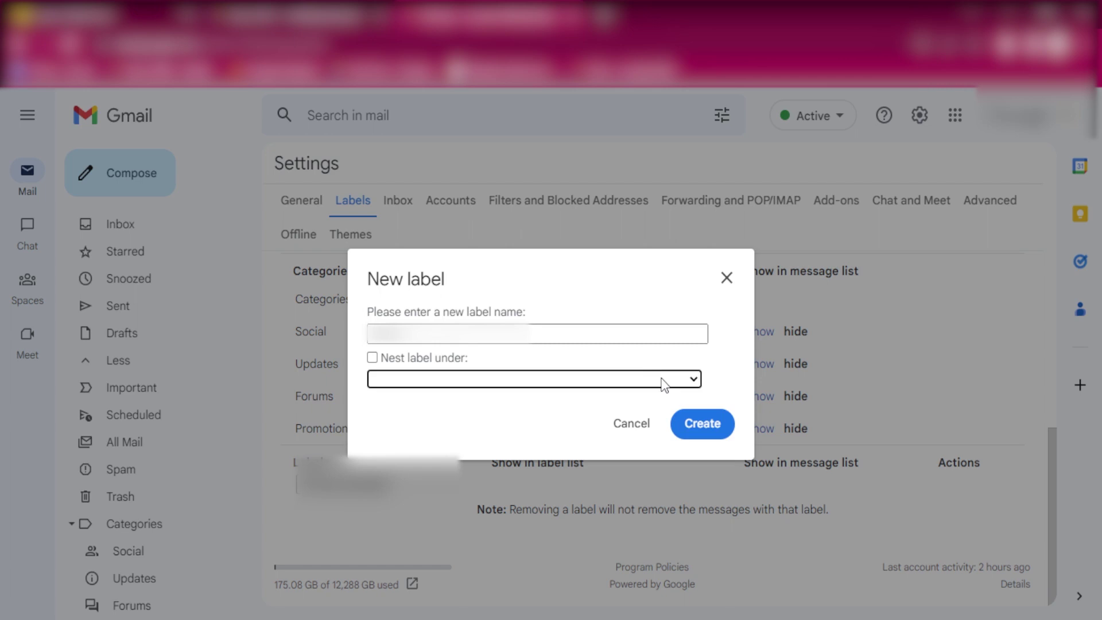
click(706, 431)
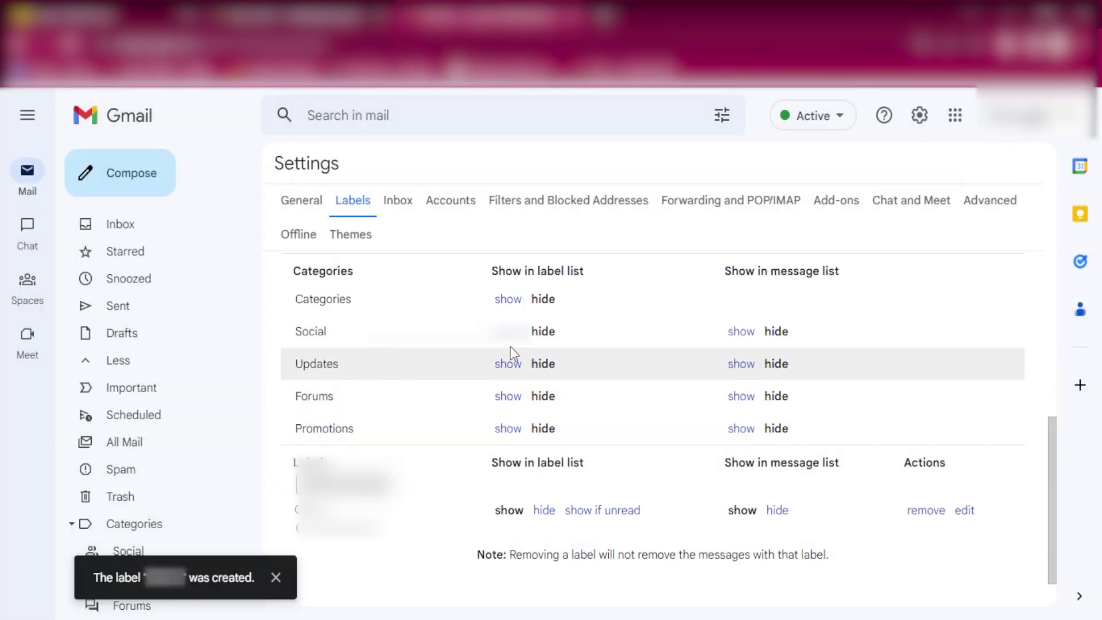
Step: Create a second new label, then go back to the Accounts tab
drag(1050, 439, 1053, 497)
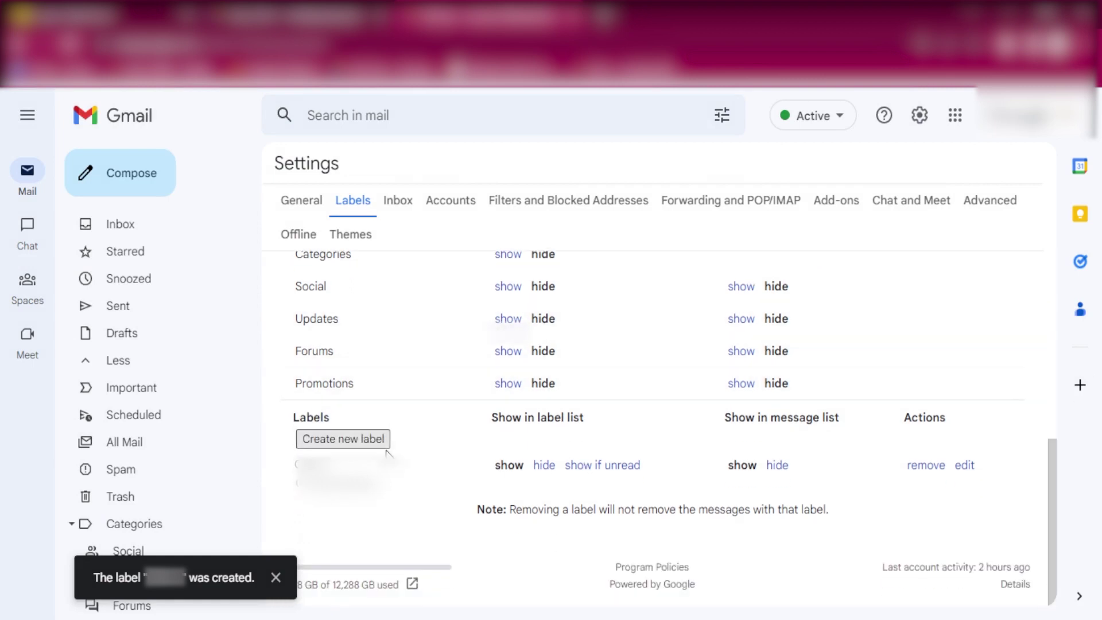
click(367, 438)
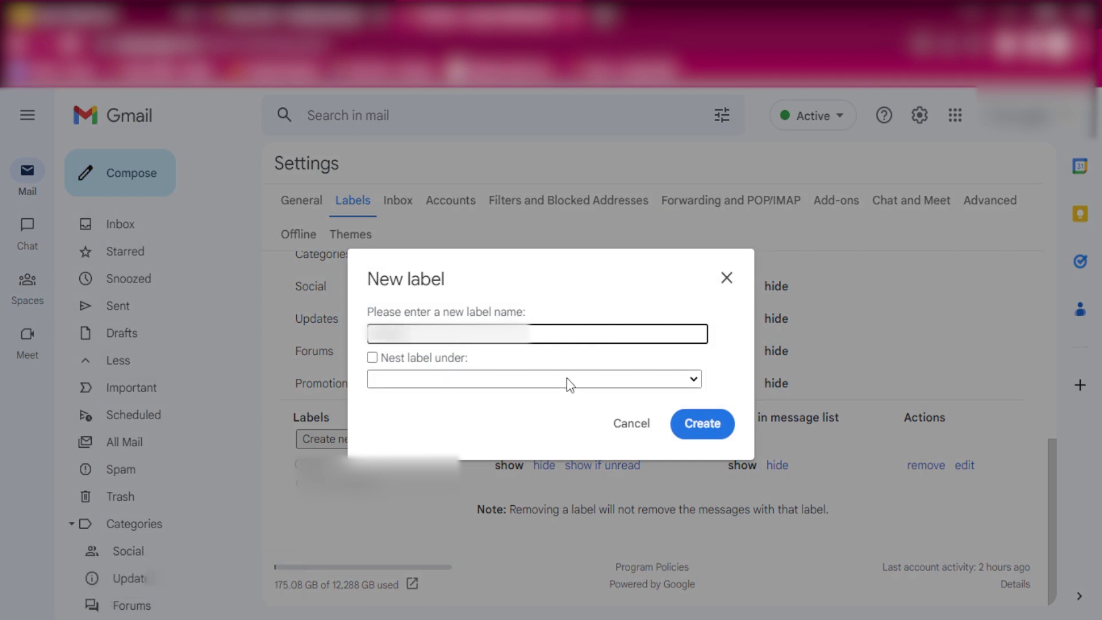
click(709, 427)
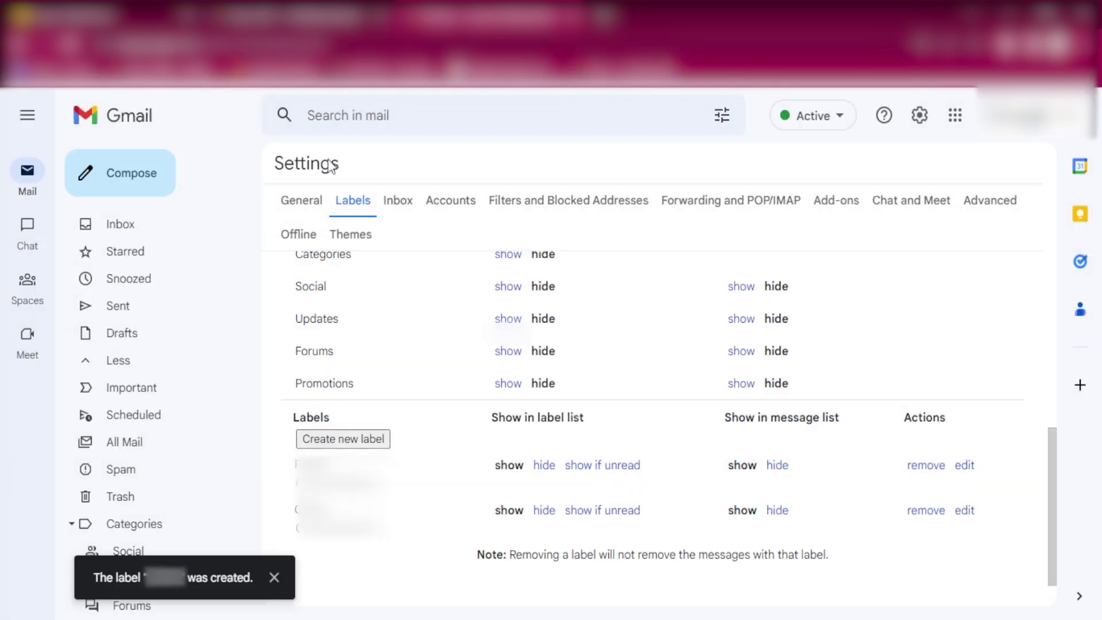
click(457, 201)
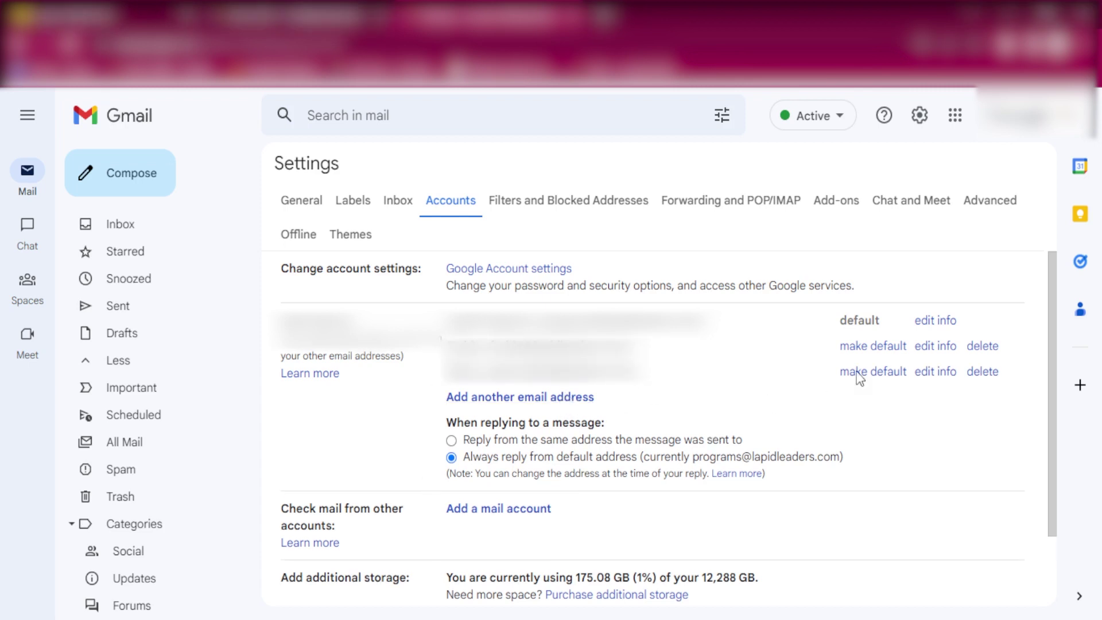
Step: Switch to the Filters and Blocked Addresses settings
click(531, 200)
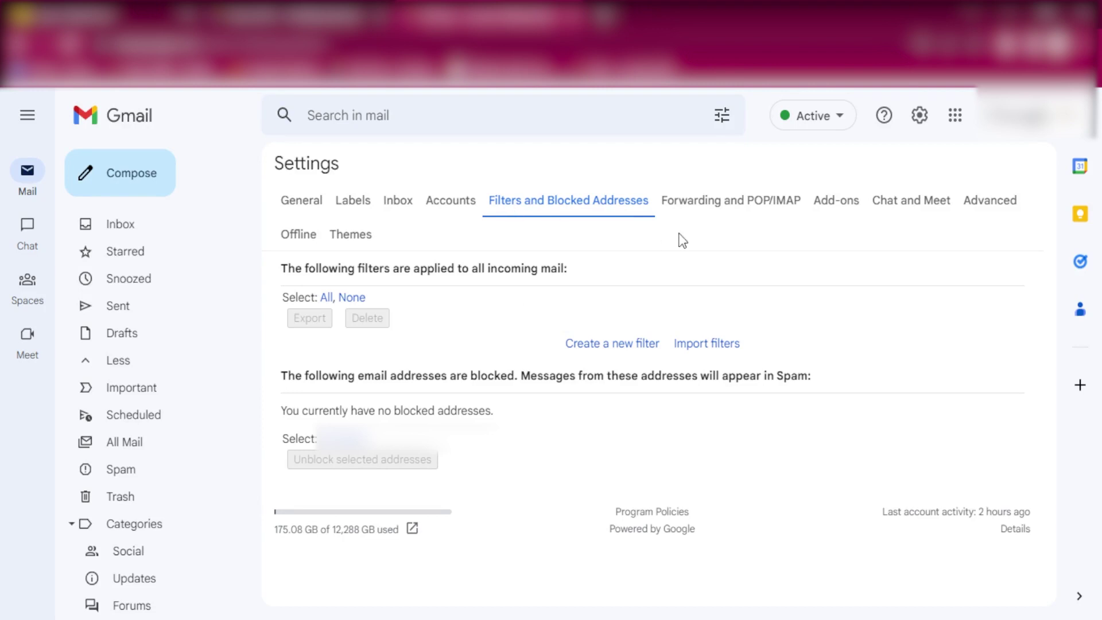
Step: Start a new filter matching mail sent To the first alias address
click(610, 344)
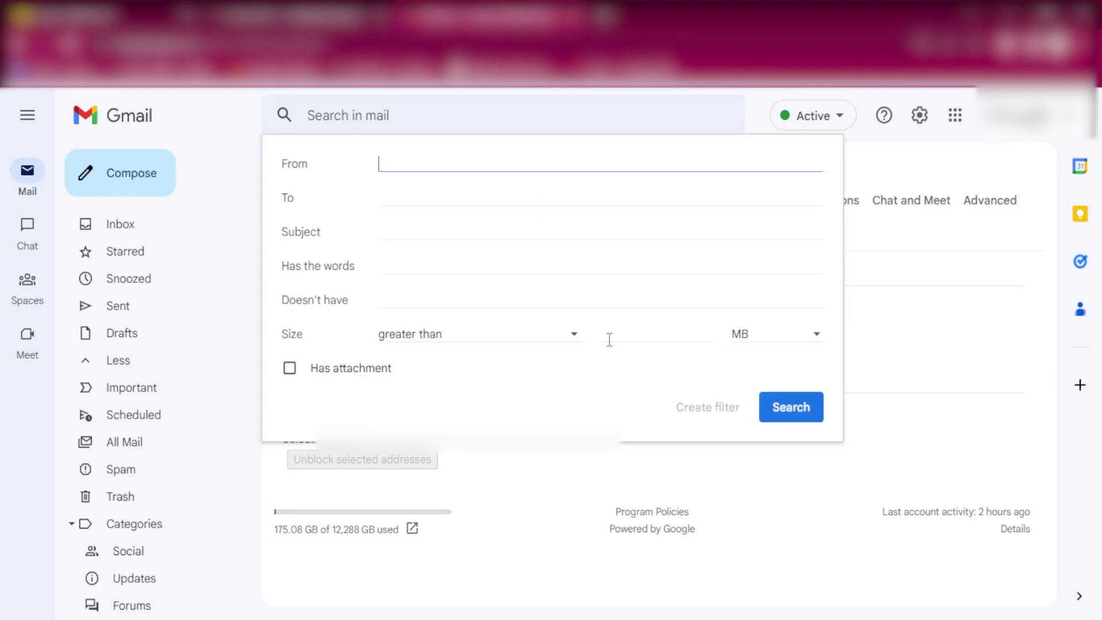
click(399, 192)
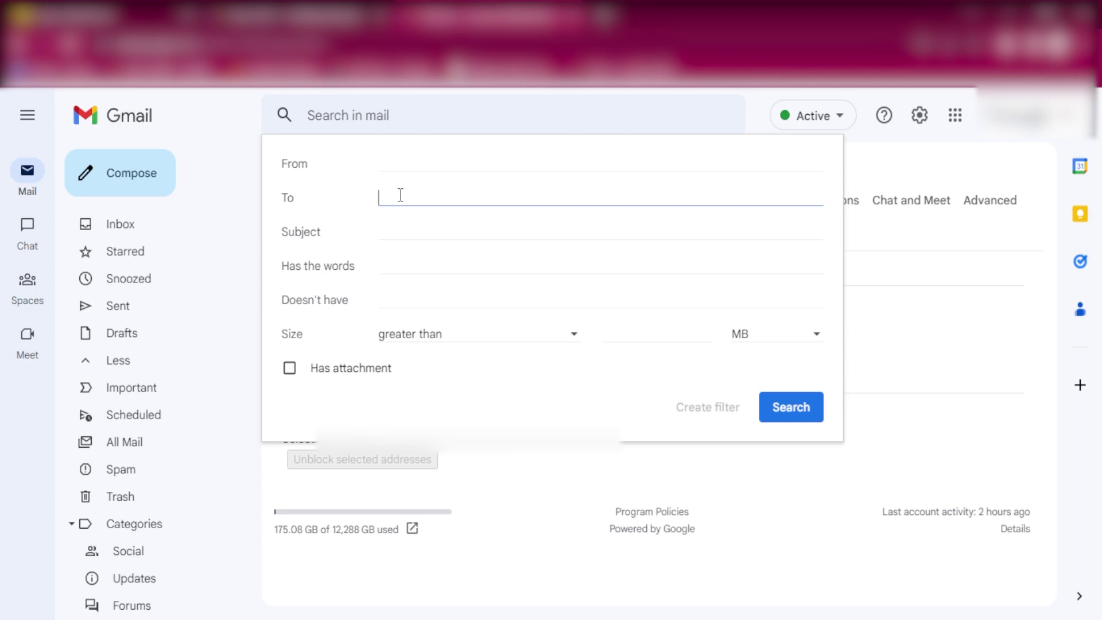
click(381, 159)
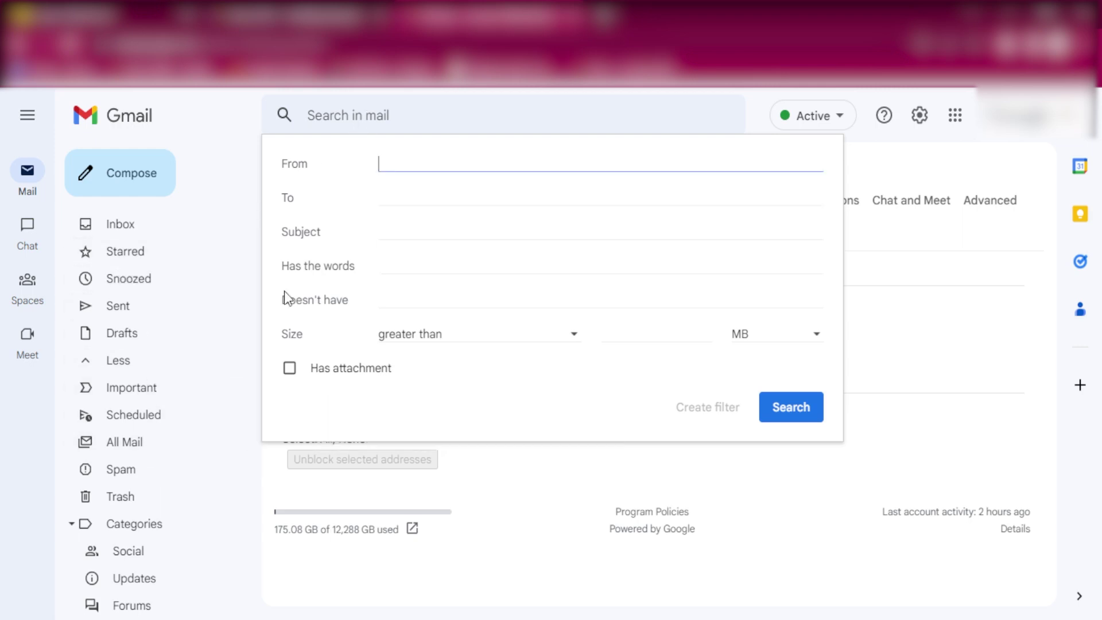
key(Tab)
key(ctrl+v)
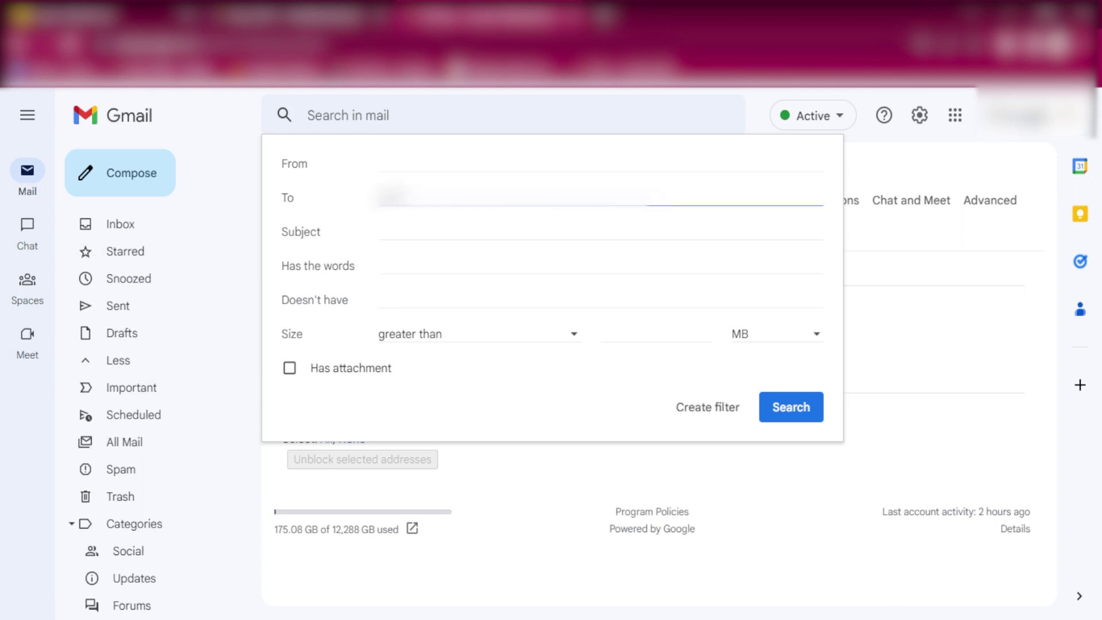
key(ctrl+v)
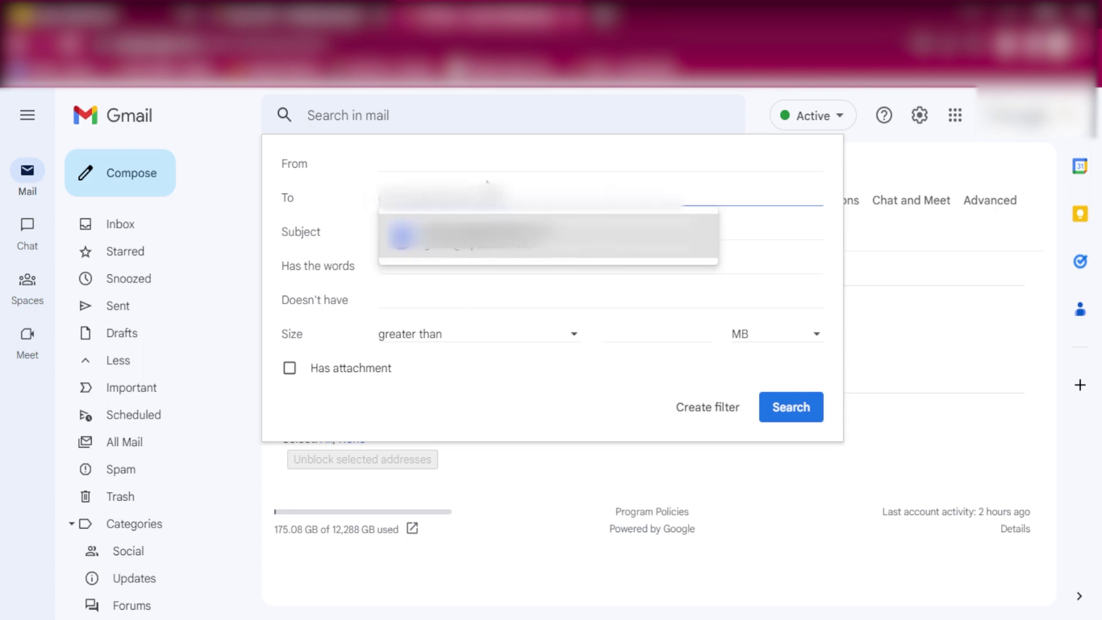
click(712, 411)
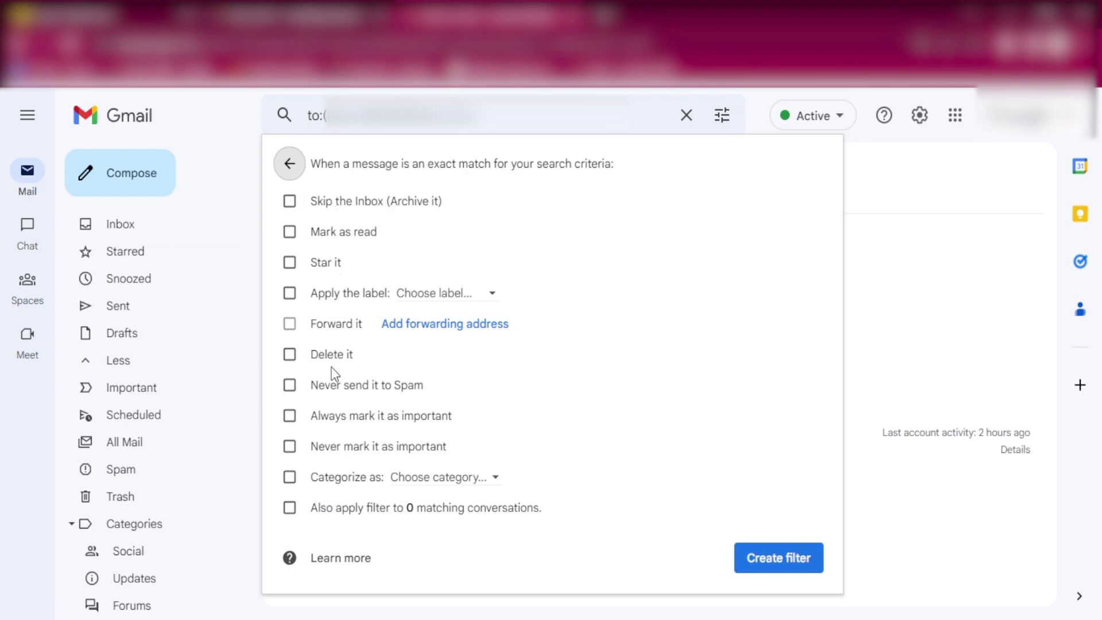
Step: Make the filter apply the alias's label and never send matching mail to Spam
click(289, 293)
click(453, 292)
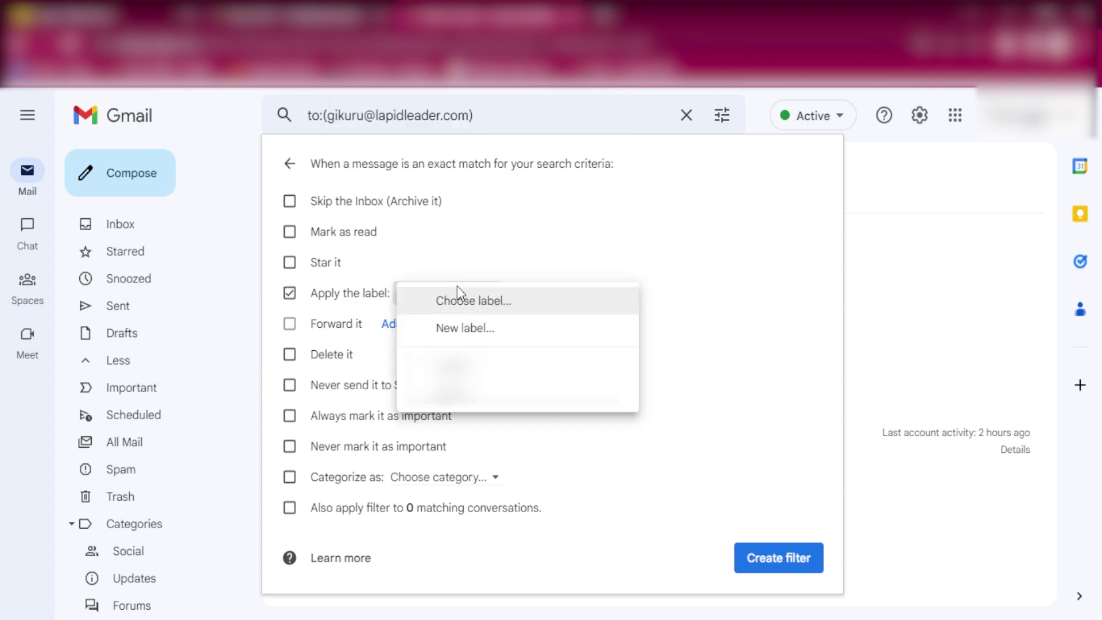
click(460, 408)
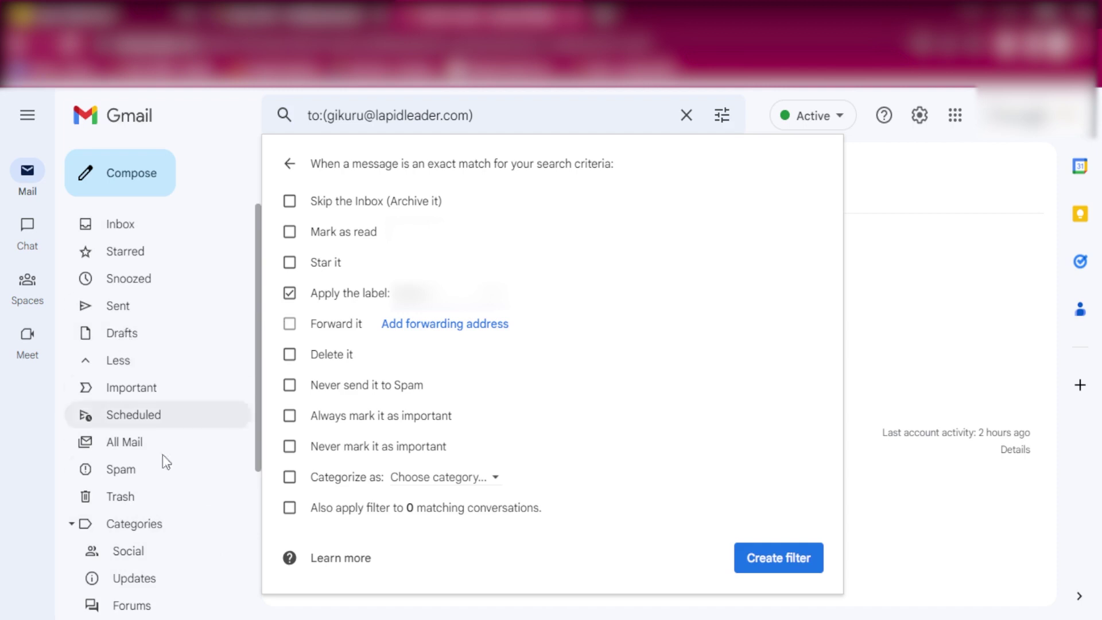
click(364, 386)
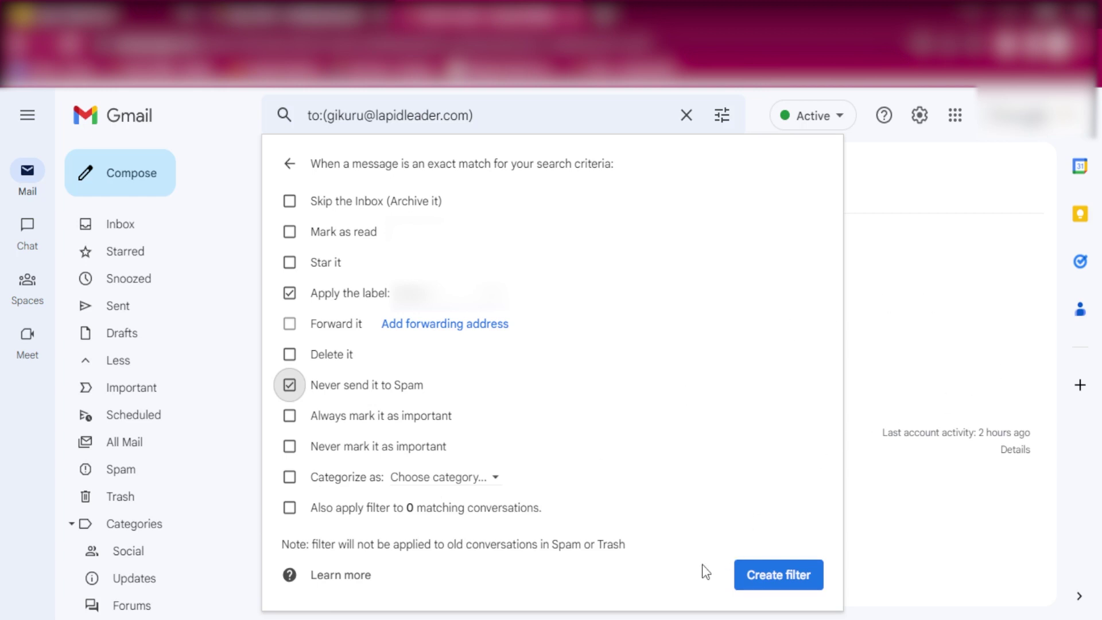
click(799, 584)
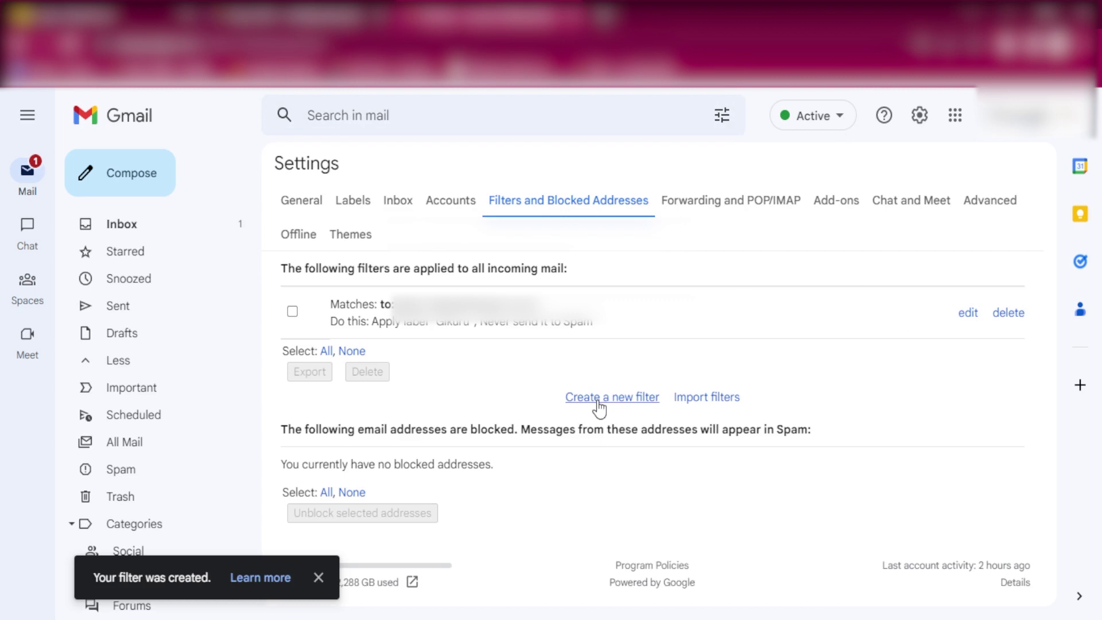
Step: Create a filter for the second alias that applies its label and never sends mail to Spam
click(598, 409)
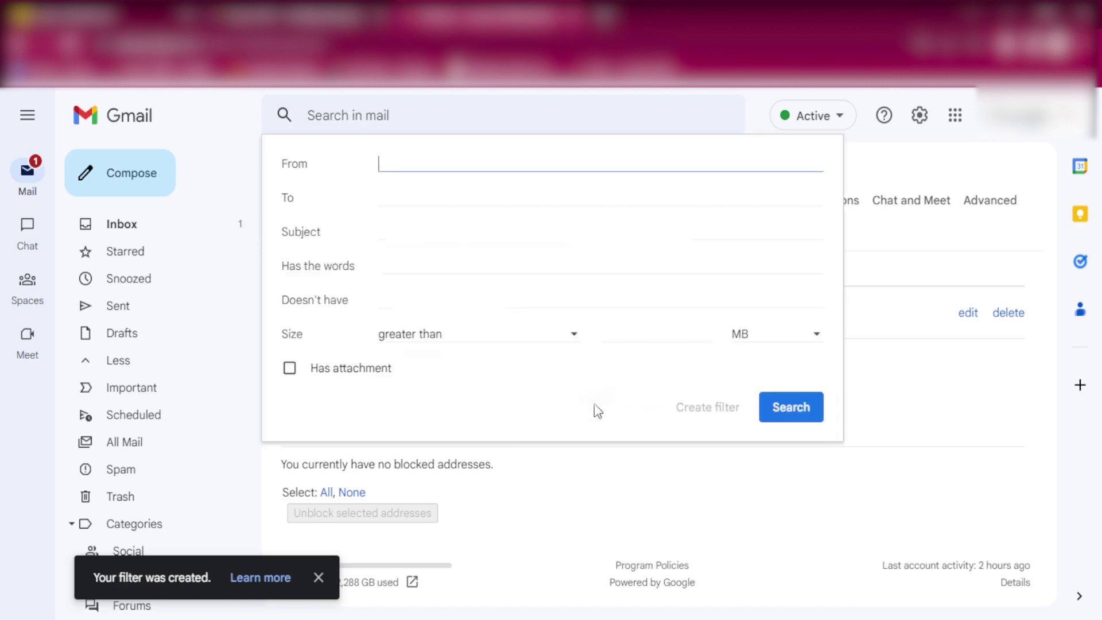
click(396, 198)
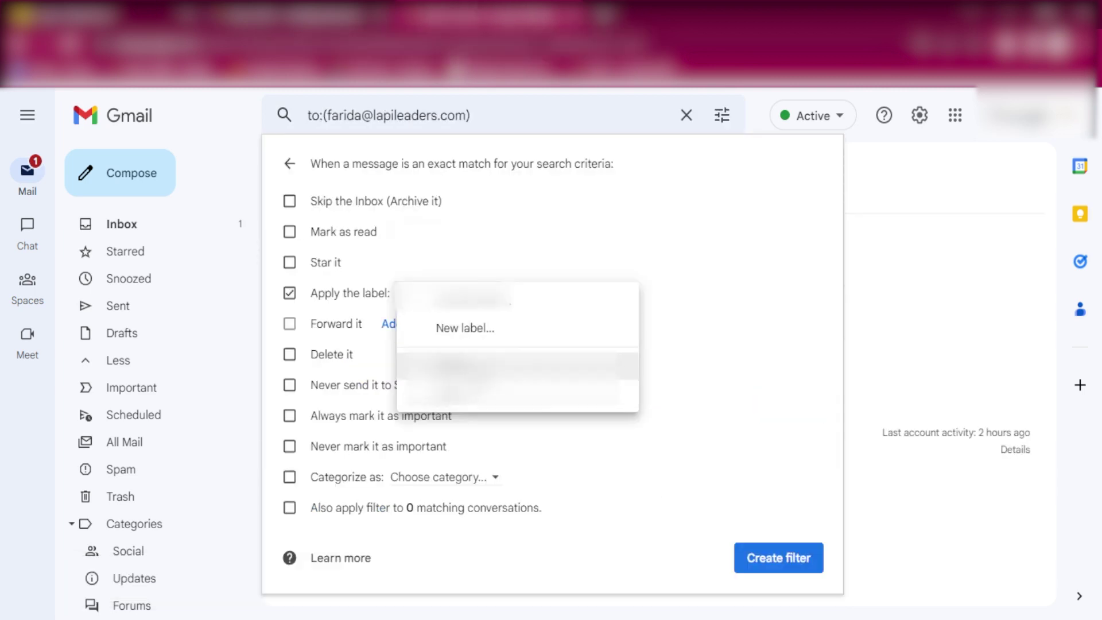
click(436, 365)
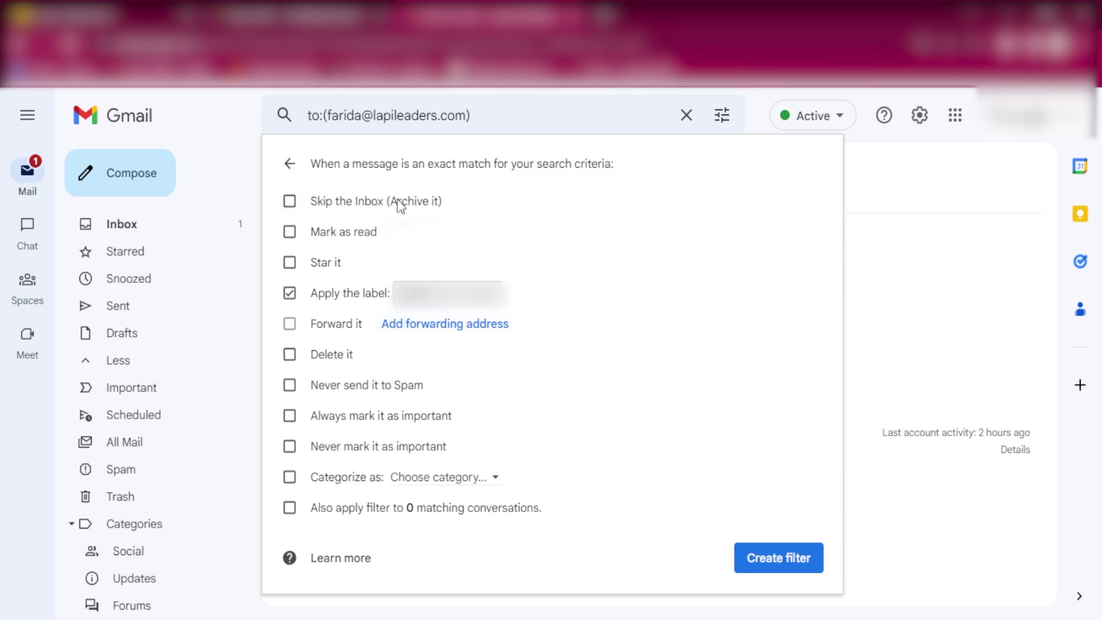
click(313, 386)
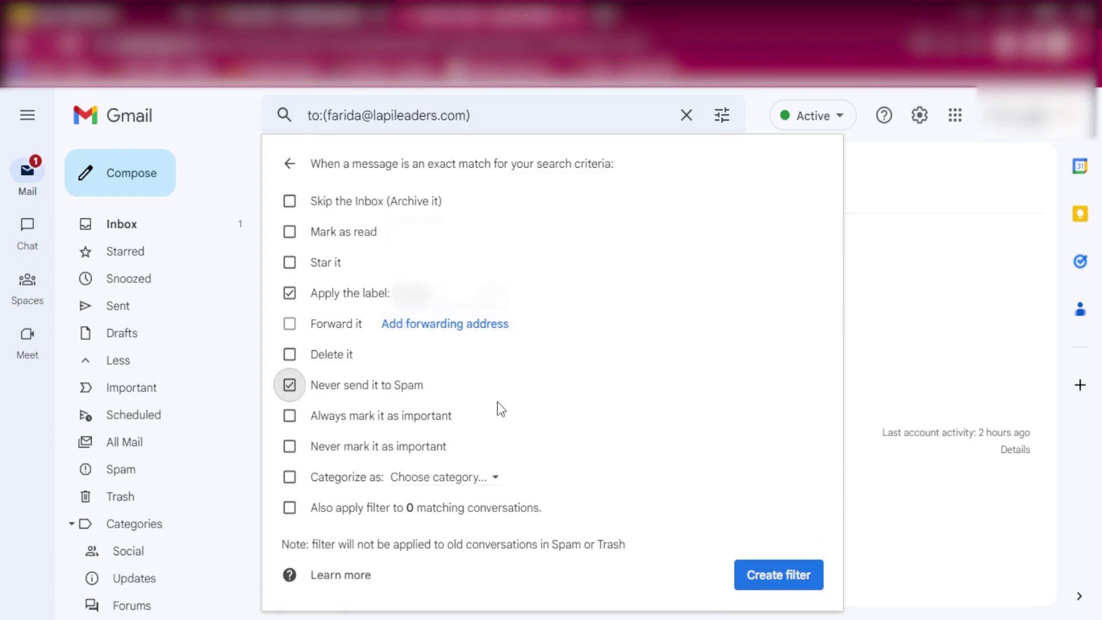
click(741, 569)
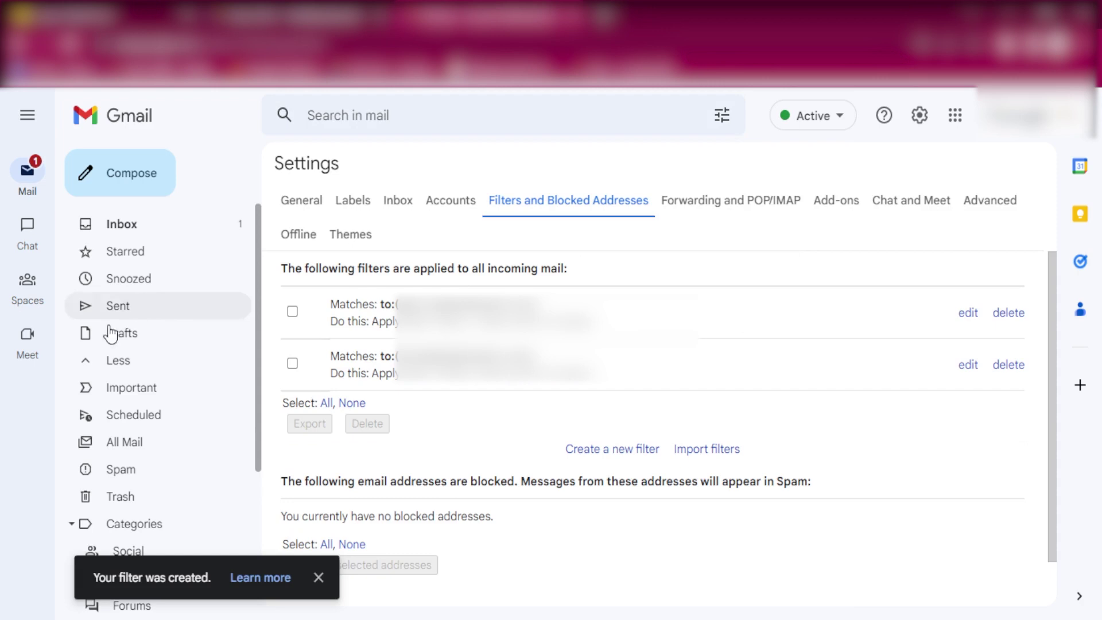
Step: Dismiss the filter-created notice and return to the Labels settings
click(318, 577)
scroll(229, 438, down, 4)
click(355, 202)
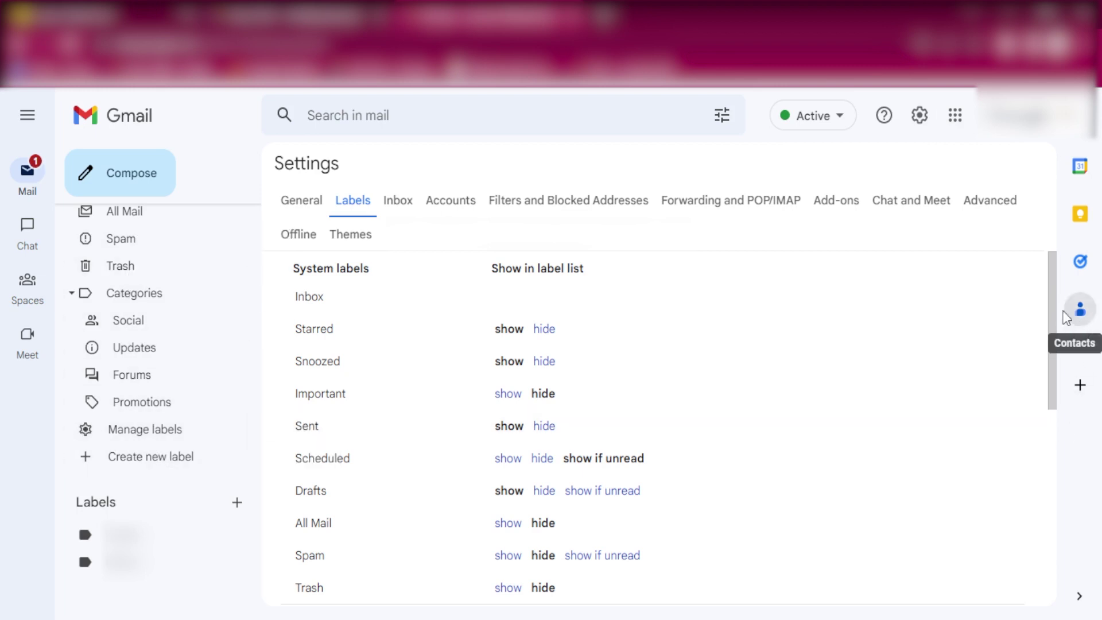
Step: Colour the second alias label green and view its still-empty message list
drag(1053, 300, 1048, 492)
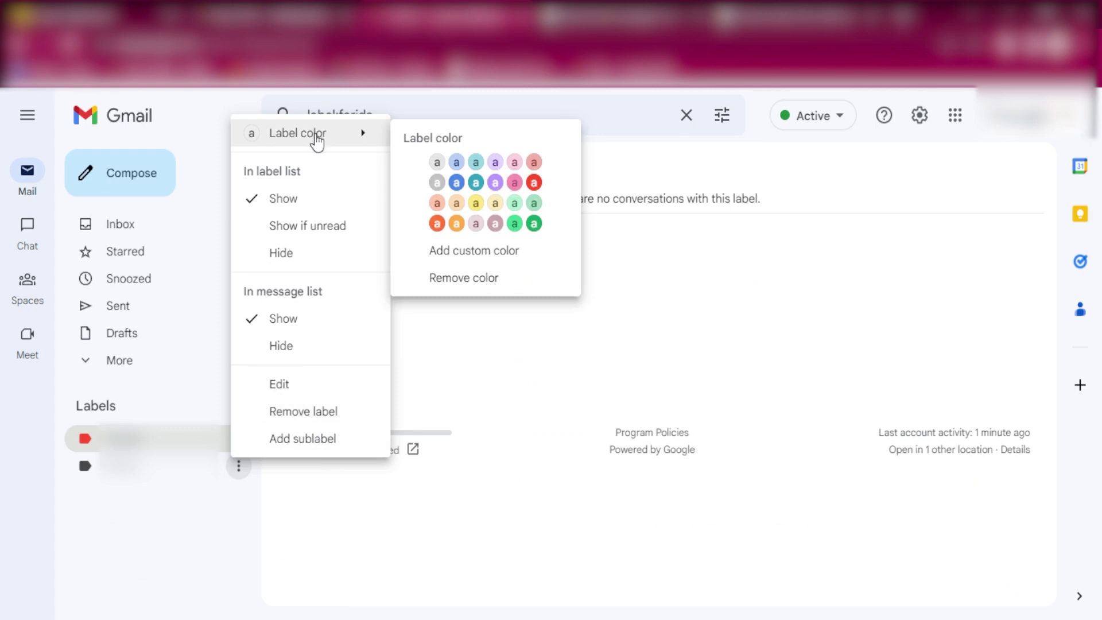
click(534, 224)
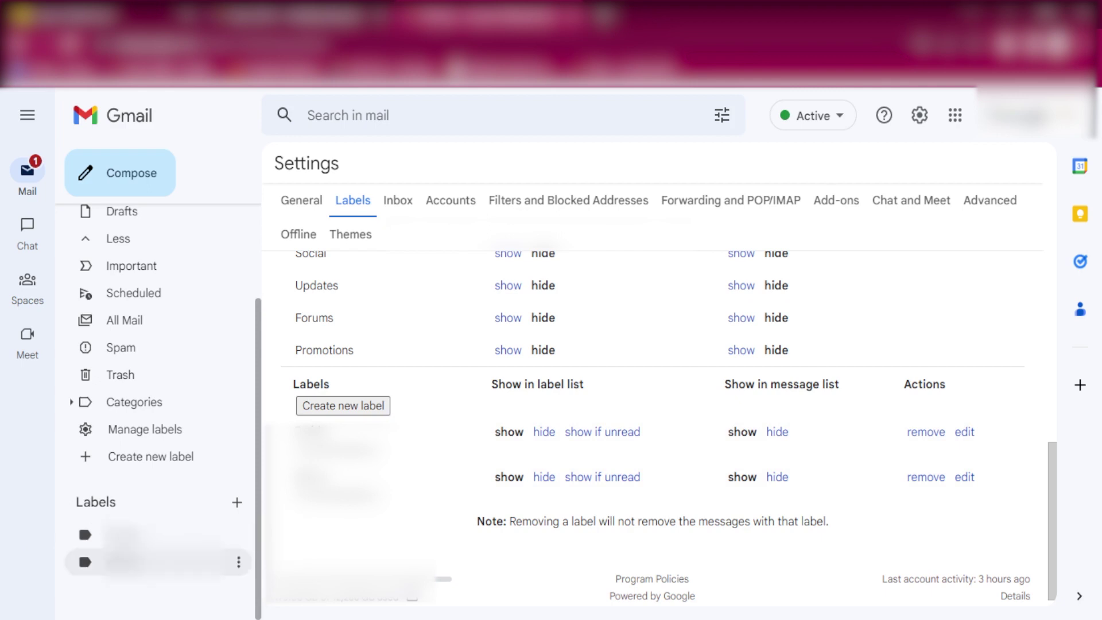
click(122, 578)
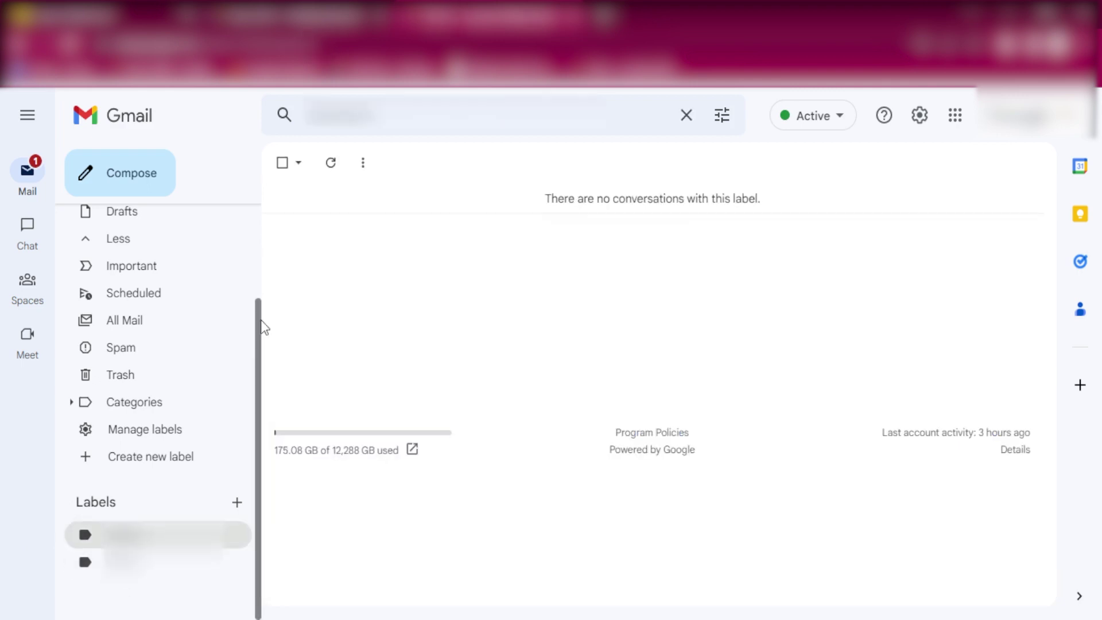